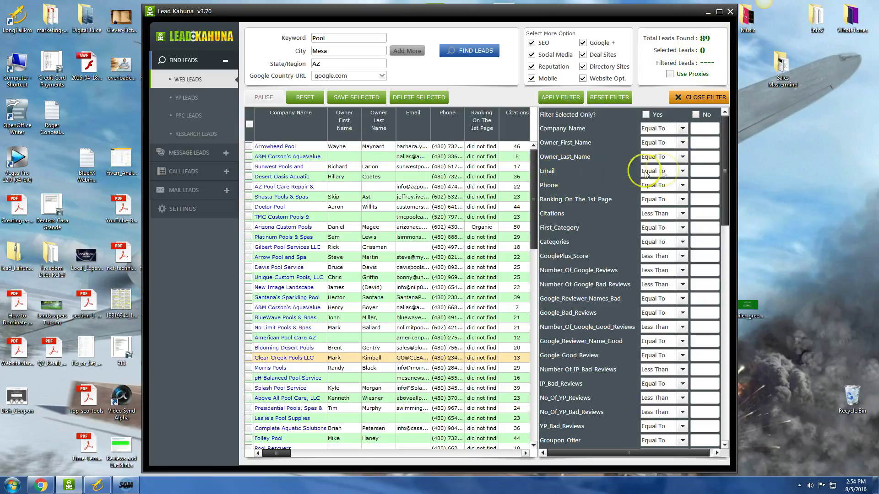
# Step: Filter the Mesa pool leads with Email 'Exists? Y/N' set to Y, leaving 71 of 89
pyautogui.click(682, 171)
pyautogui.click(672, 200)
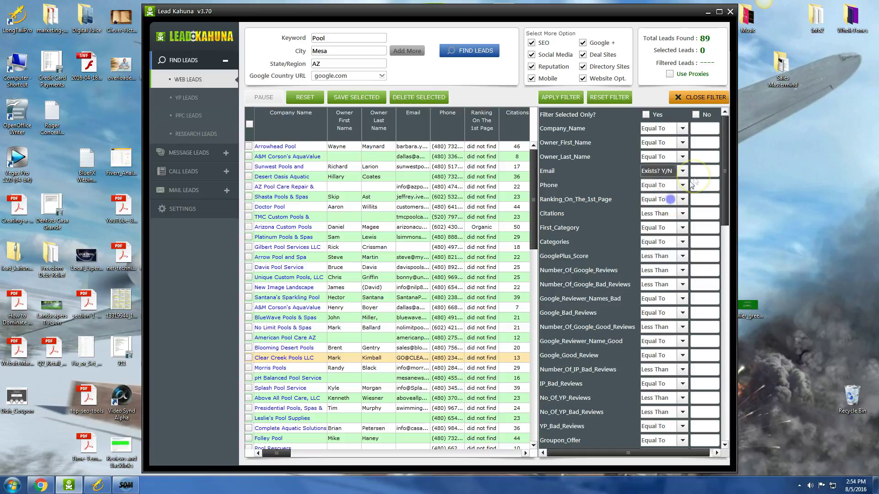
pyautogui.click(705, 170)
pyautogui.write('Y')
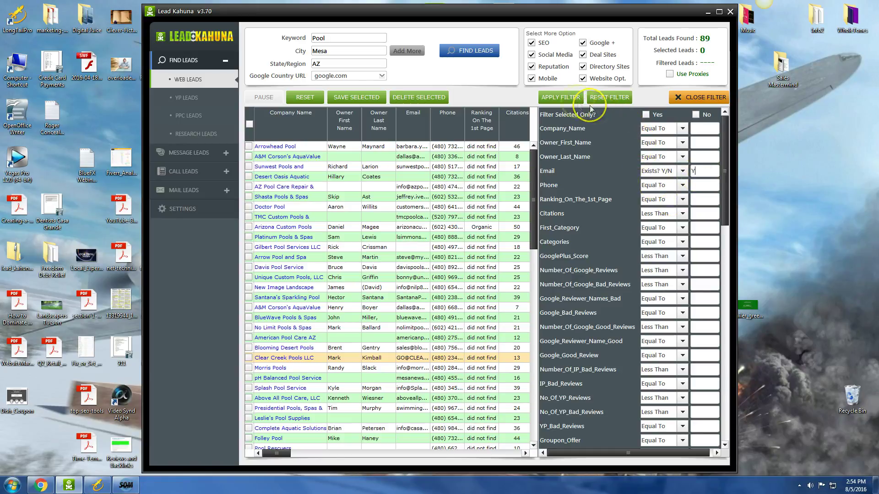
pyautogui.click(569, 99)
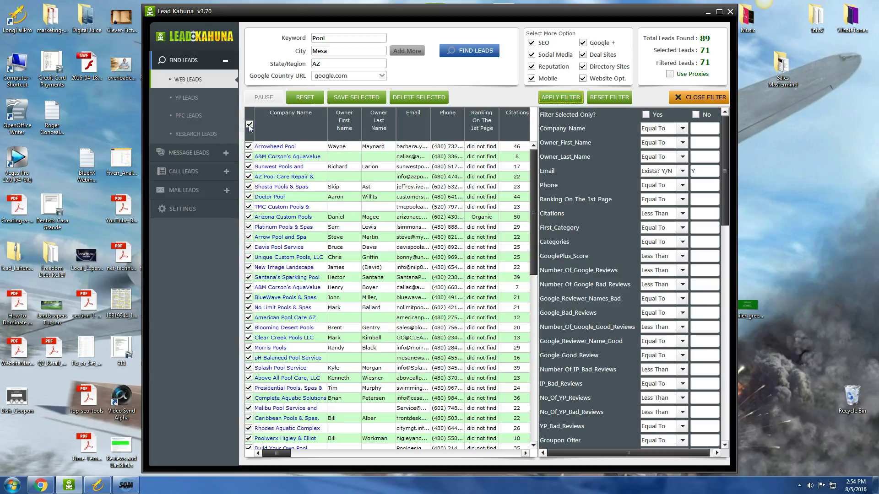
# Step: Save the 71 selected leads as 'Pool In Mesa.csv' in the Lead Kahuna Leads folder
pyautogui.click(360, 97)
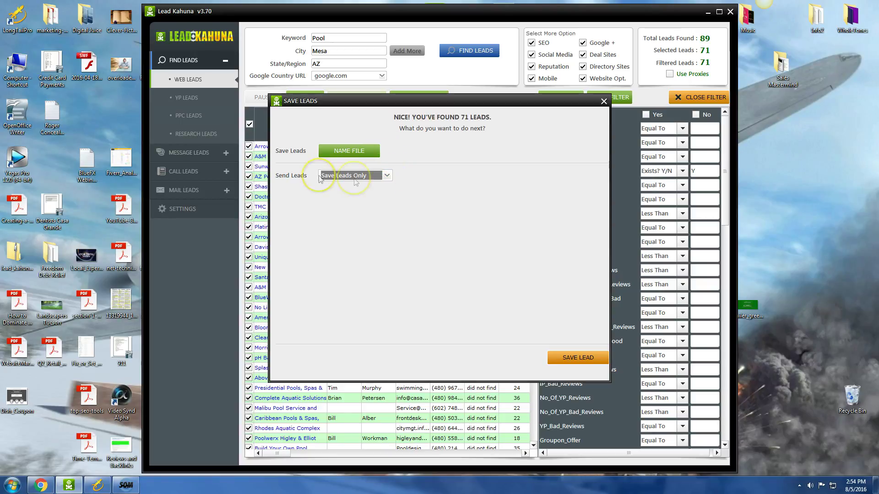
pyautogui.click(355, 151)
pyautogui.write('Pool In Mesa')
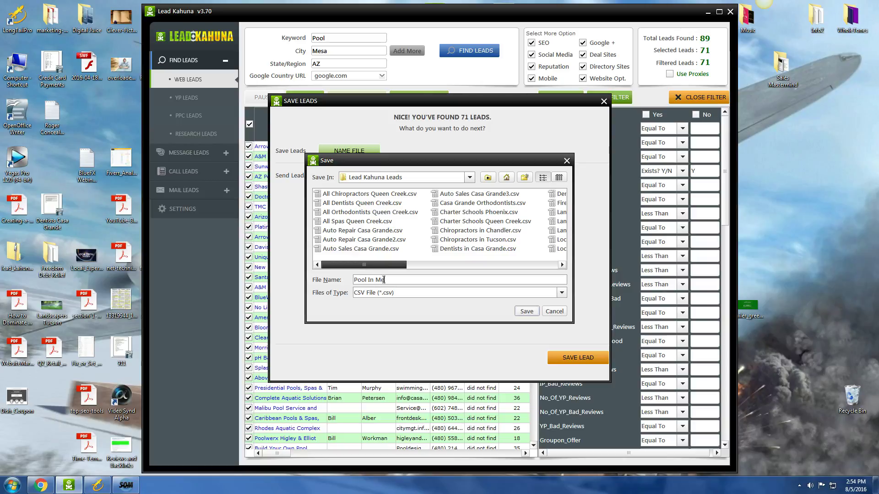
pyautogui.click(525, 312)
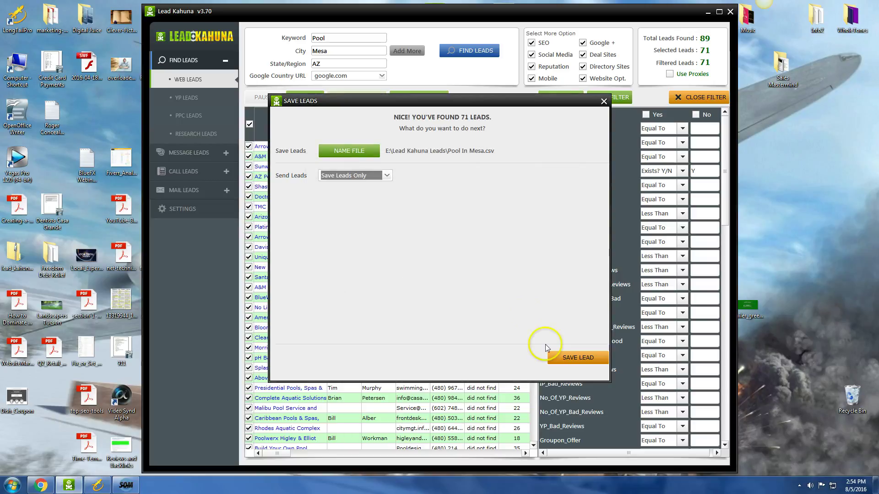
pyautogui.click(549, 353)
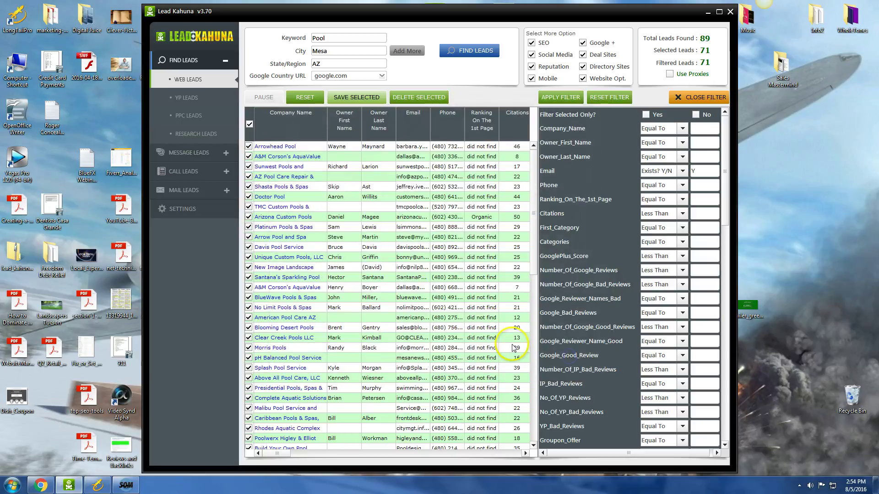
pyautogui.click(42, 485)
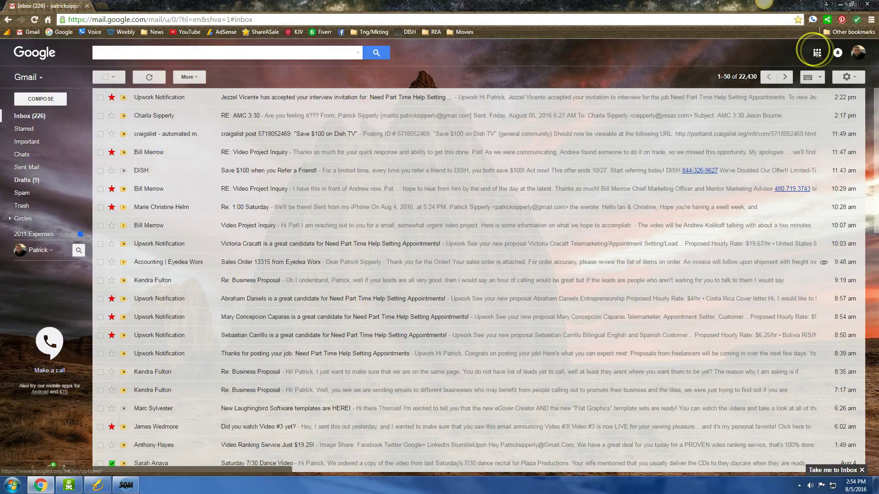
# Step: Open Google Drive's My Drive from the Gmail Google apps grid
pyautogui.click(817, 53)
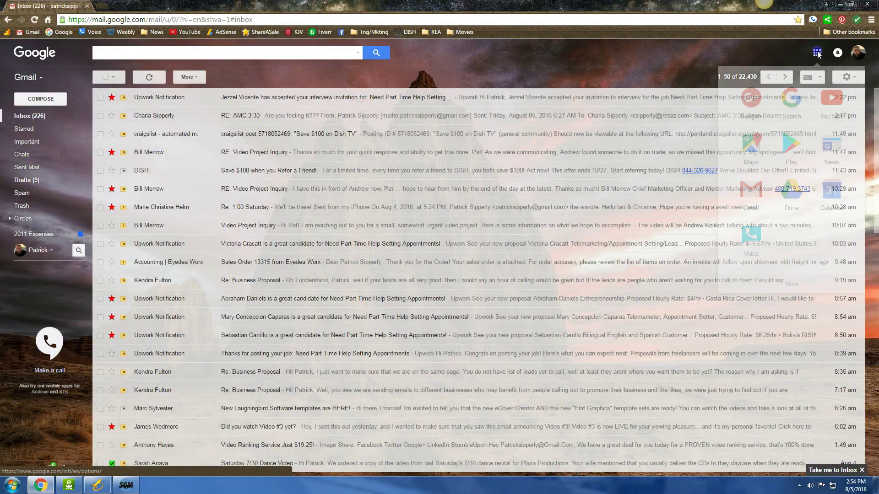
pyautogui.click(791, 190)
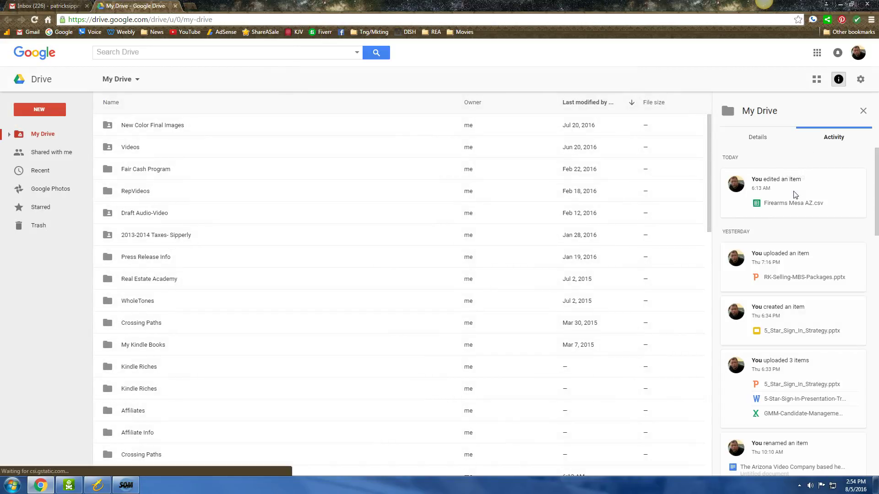
pyautogui.click(768, 201)
pyautogui.click(404, 96)
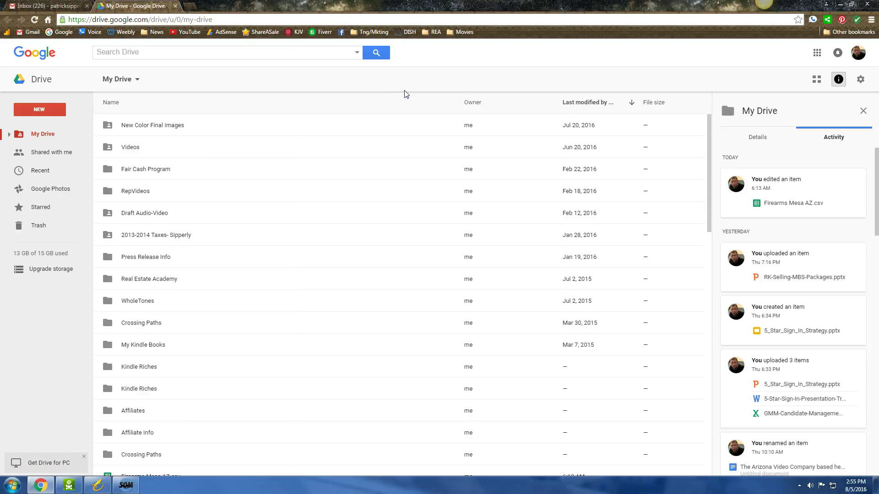
# Step: Upload Pool In Mesa.csv from My Book (E:) > Lead Kahuna Leads to Google Drive
pyautogui.click(39, 110)
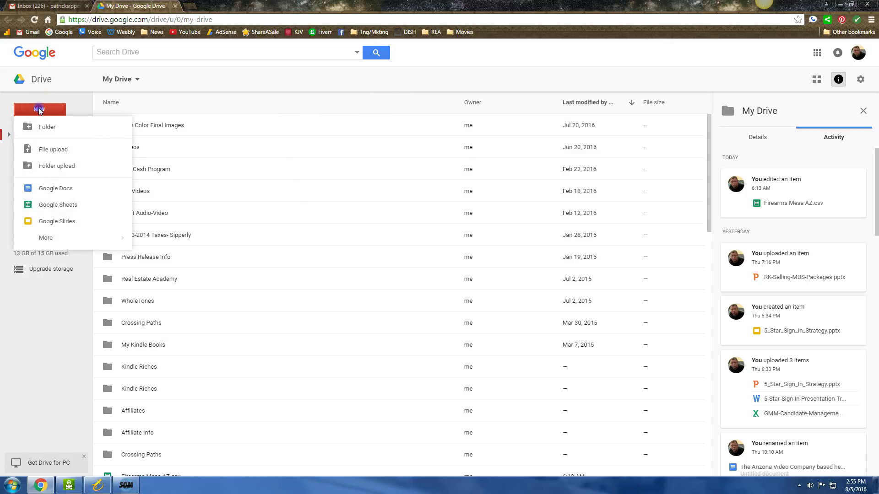
pyautogui.click(54, 150)
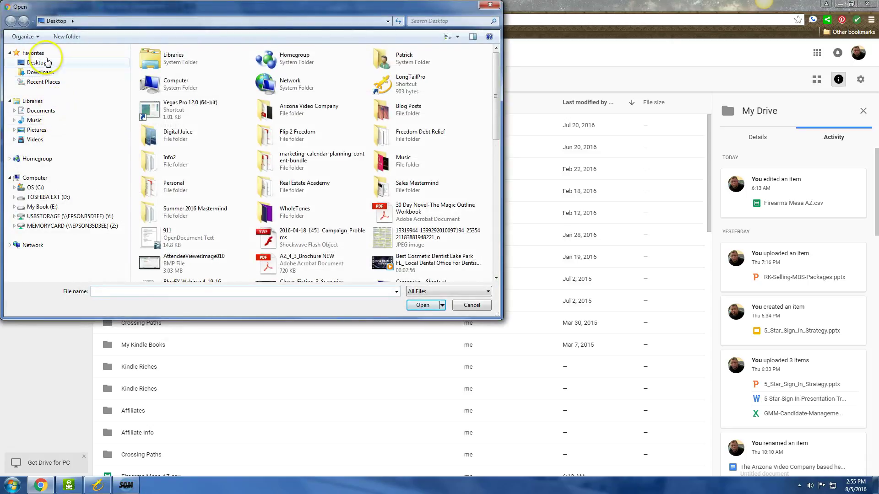
pyautogui.click(40, 208)
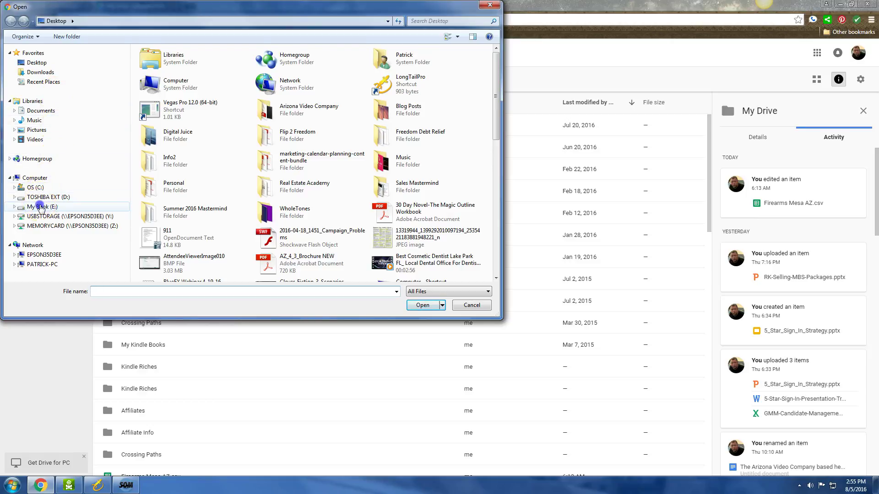
pyautogui.click(179, 202)
pyautogui.scroll(-4, 178, 209)
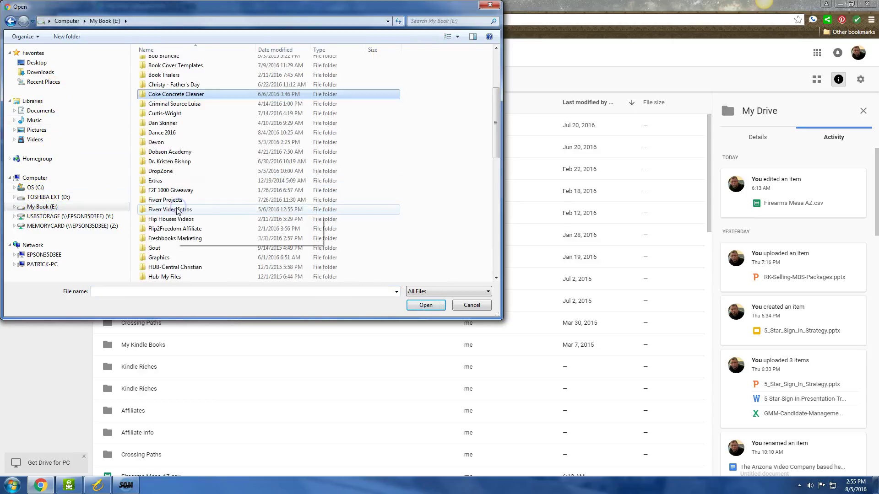
pyautogui.scroll(-1, 207, 271)
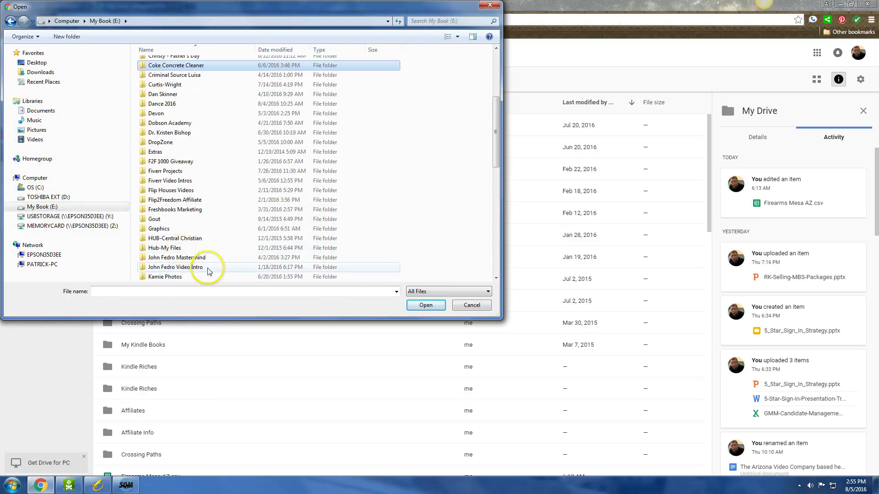
pyautogui.scroll(-4, 208, 272)
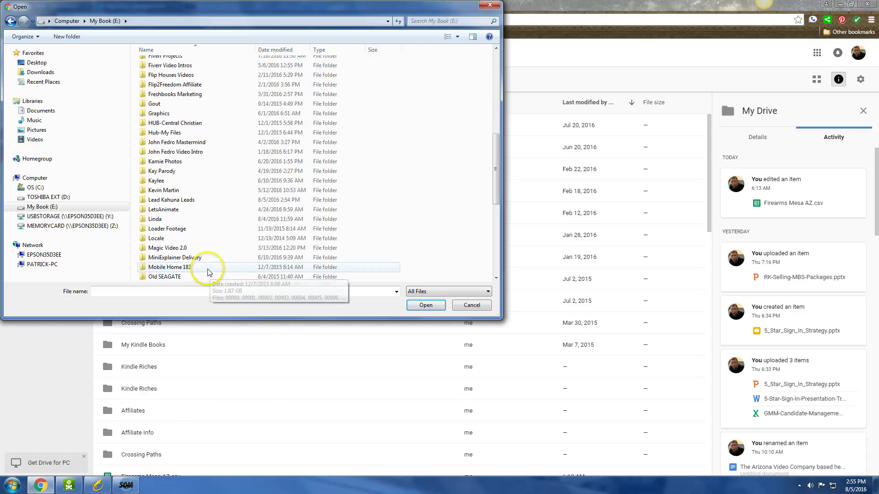
pyautogui.doubleClick(170, 200)
pyautogui.click(171, 199)
pyautogui.scroll(-3, 171, 202)
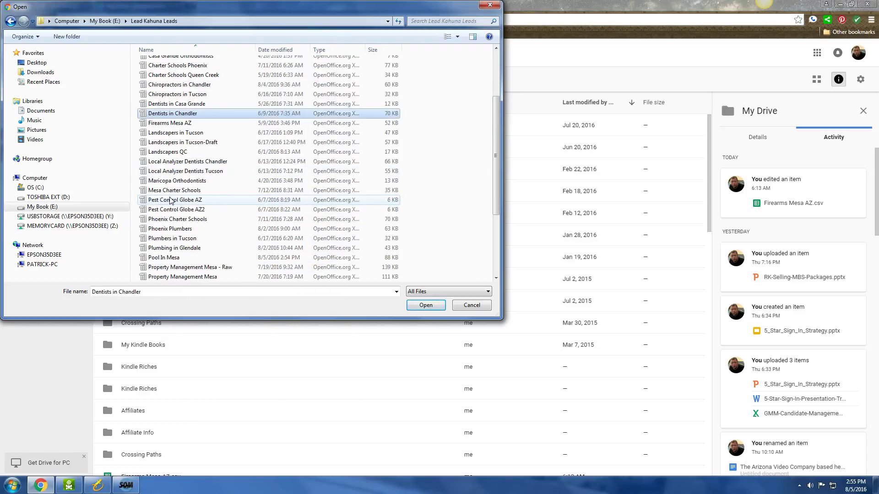
pyautogui.scroll(-1, 173, 206)
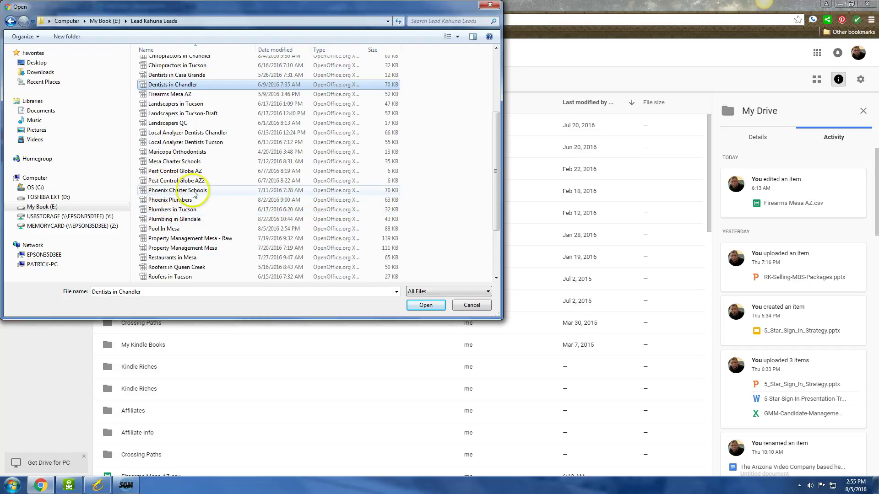
pyautogui.moveTo(165, 229)
pyautogui.doubleClick(175, 230)
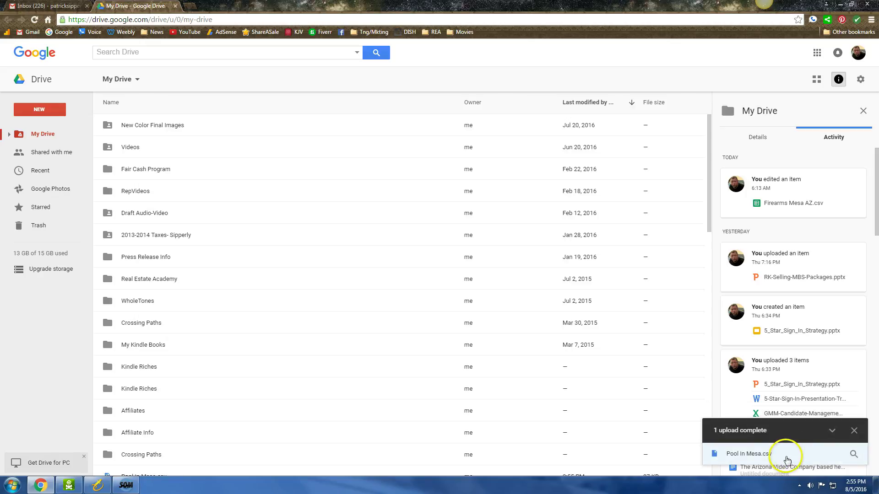
pyautogui.click(746, 457)
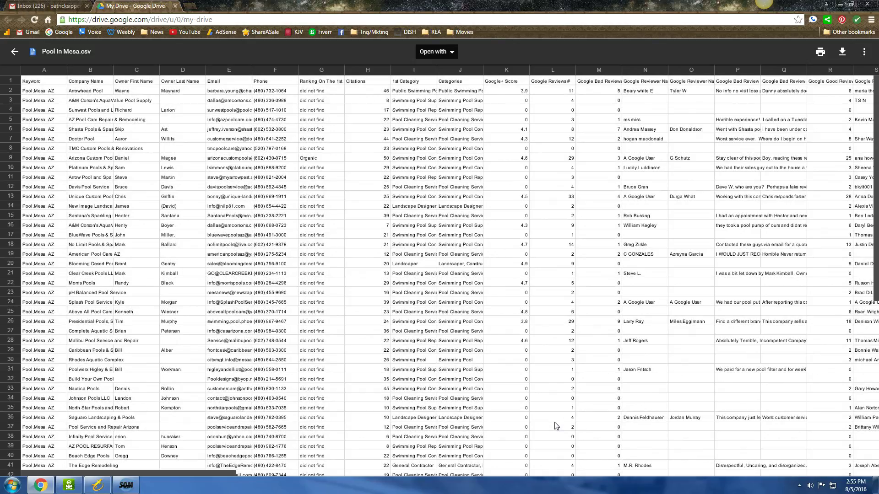
# Step: Select the whole Email column (column E) in the Pool In Mesa.csv preview
pyautogui.click(239, 70)
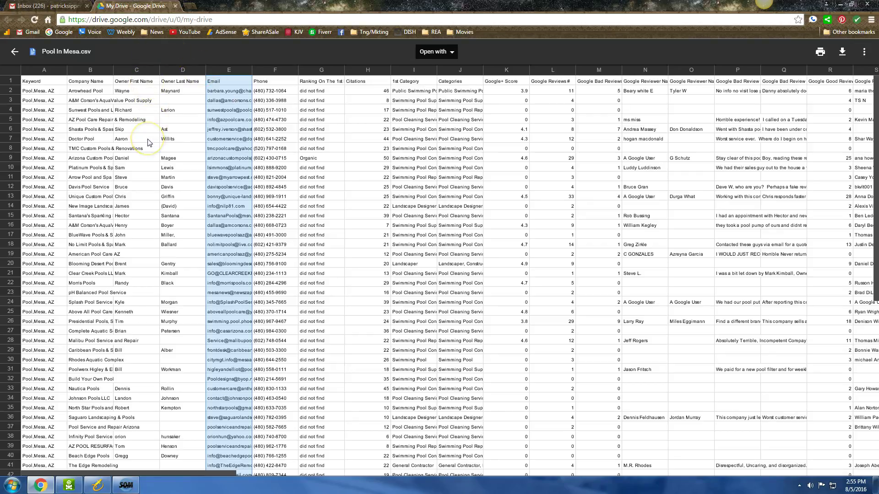
pyautogui.click(191, 7)
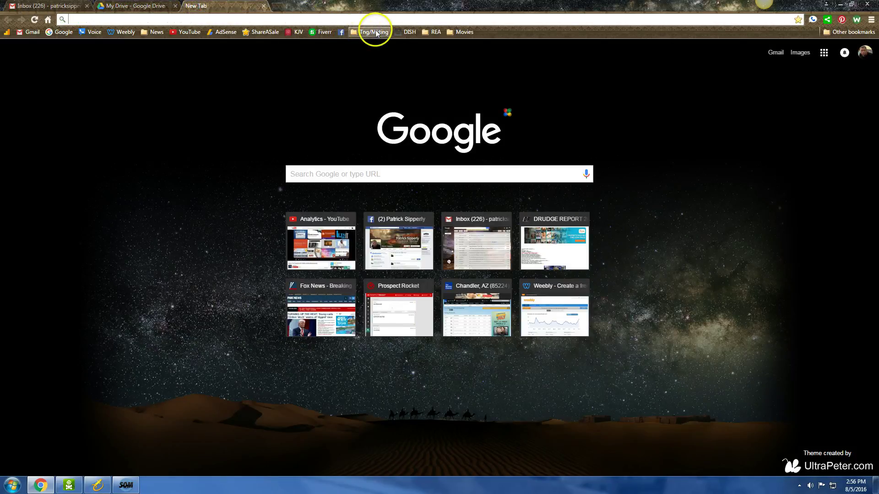
# Step: Go to the free e-mail validator site from the marketing bookmarks folder
pyautogui.click(375, 32)
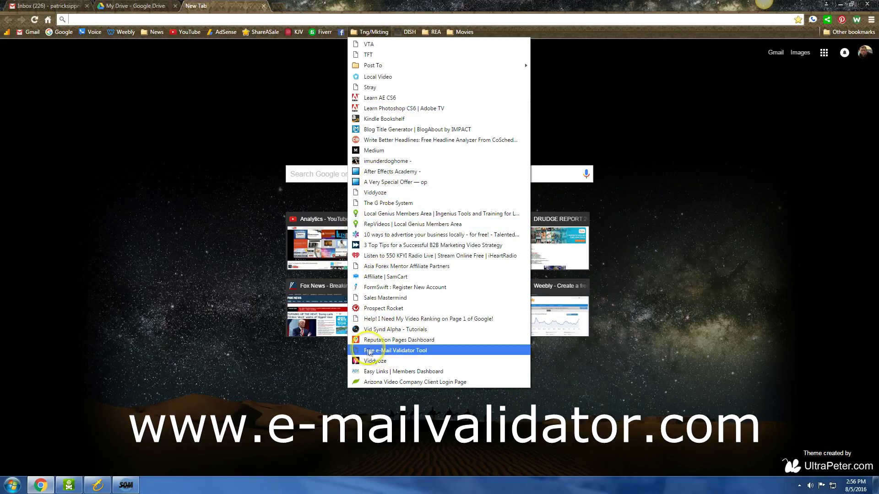
pyautogui.click(400, 351)
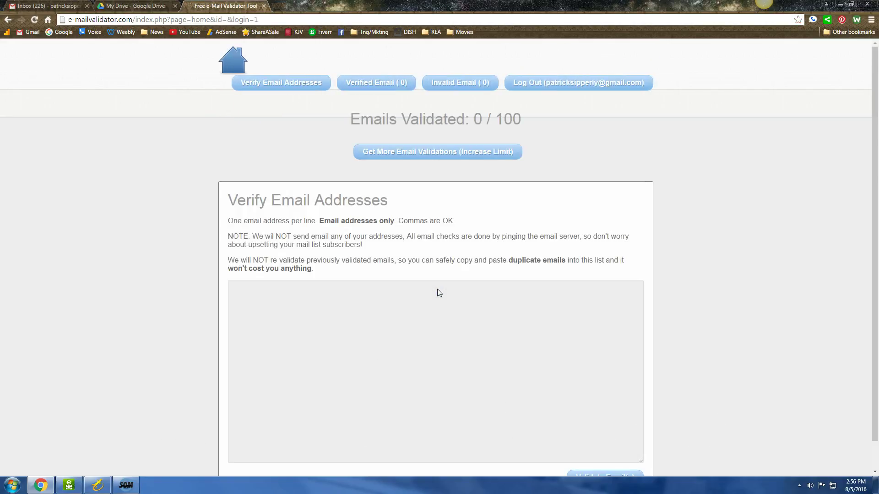
pyautogui.click(347, 300)
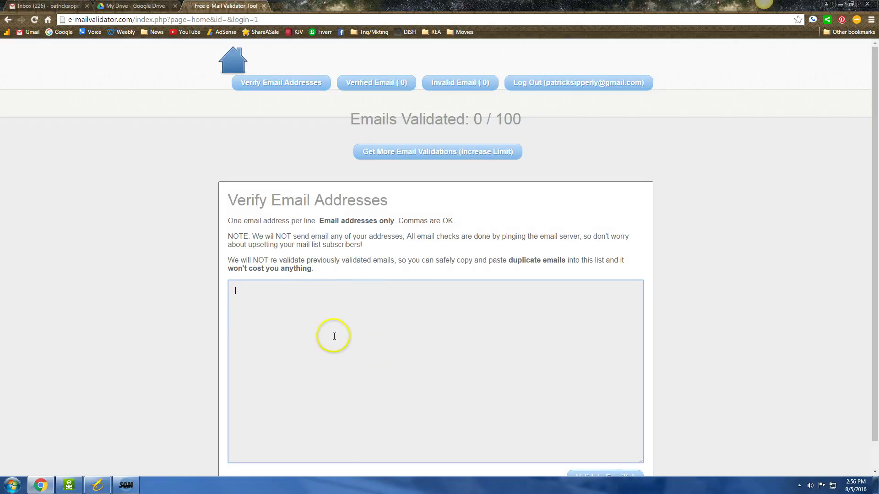
# Step: Paste the email addresses, delete the 'Email' header line, and submit them for validation
pyautogui.hotkey('ctrl', 'v')
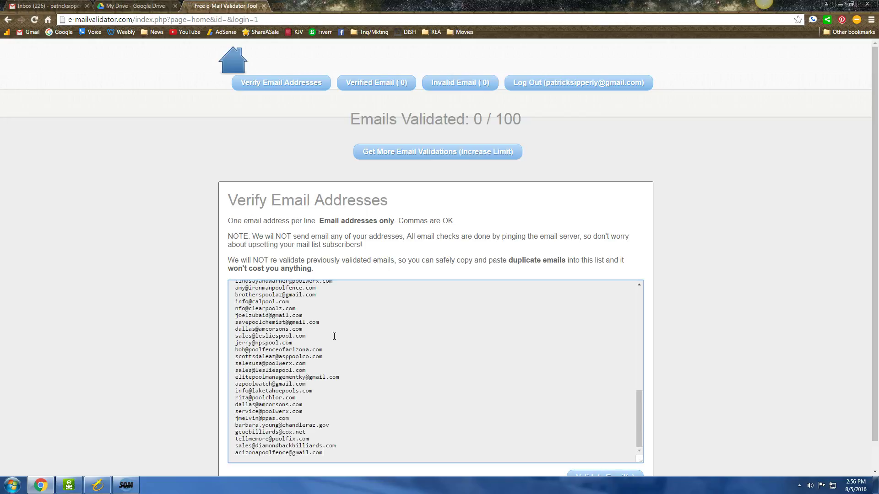
pyautogui.moveTo(639, 421); pyautogui.dragTo(639, 292)
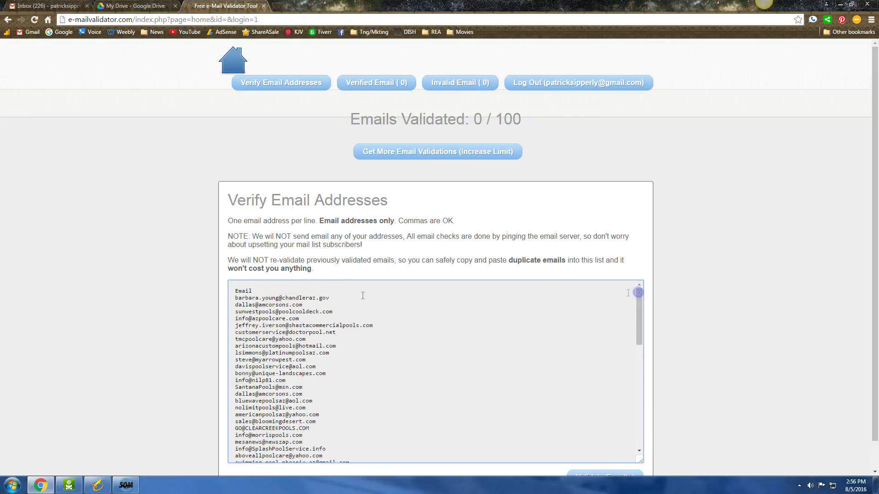
pyautogui.doubleClick(241, 291)
pyautogui.press('Delete')
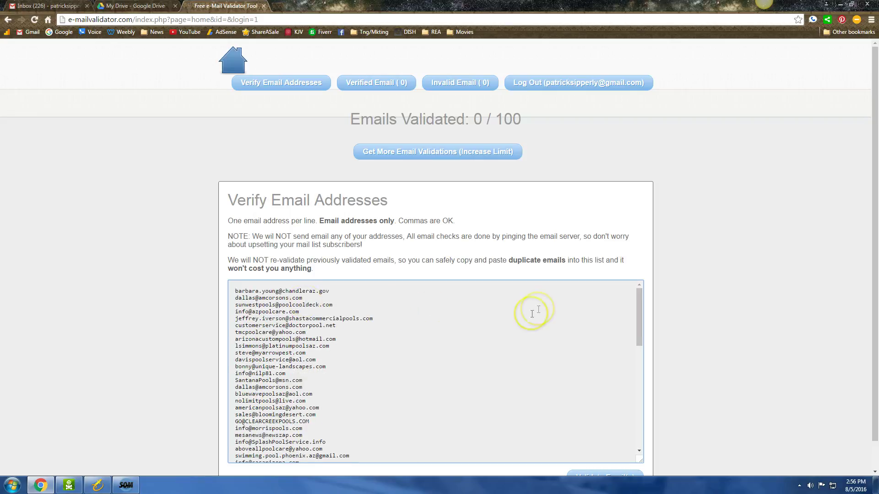
pyautogui.click(178, 296)
pyautogui.scroll(-1, 177, 296)
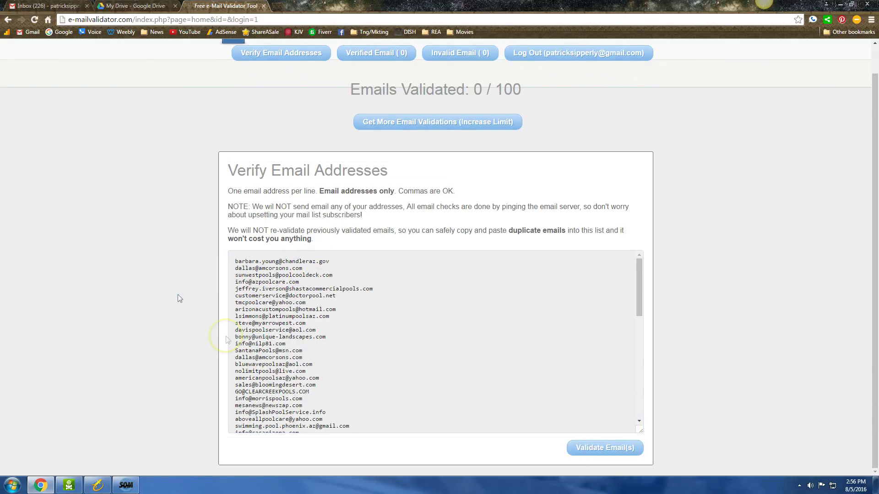
pyautogui.click(604, 449)
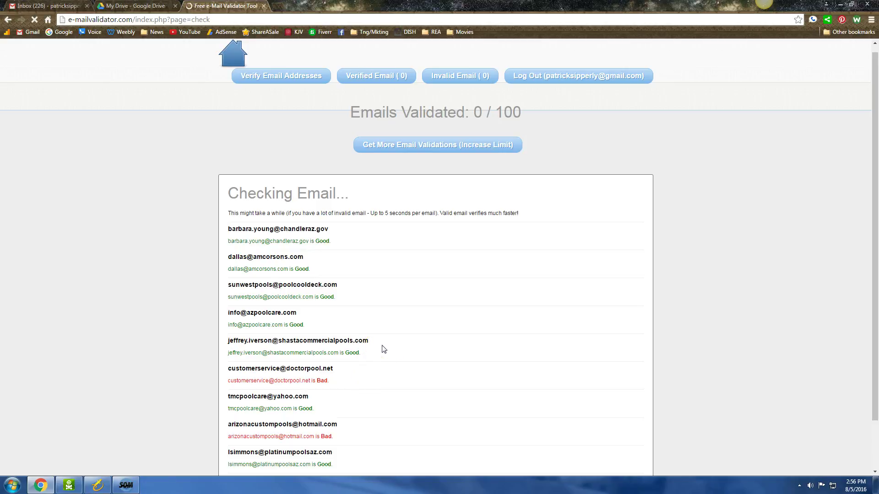
pyautogui.scroll(-3, 383, 349)
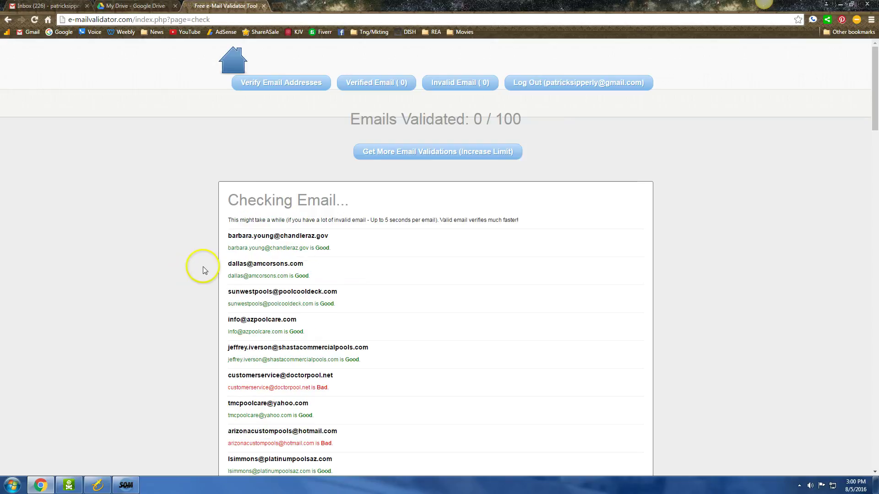
pyautogui.scroll(-2, 340, 253)
pyautogui.scroll(-1, 341, 253)
pyautogui.scroll(-2, 343, 252)
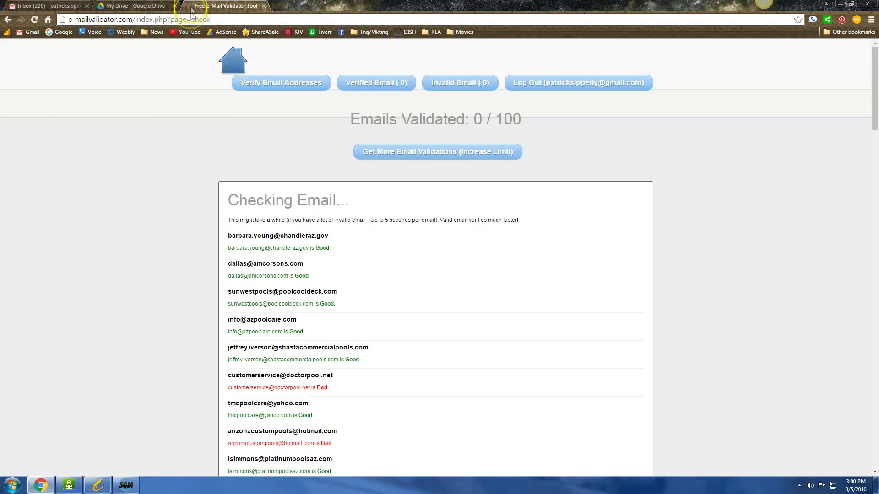
pyautogui.scroll(-2, 161, 305)
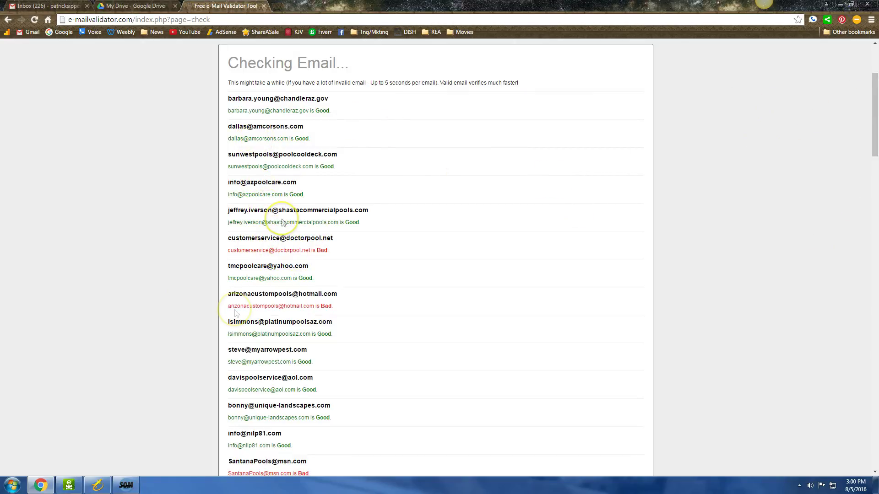
# Step: Place a narrowed validator results window side by side with the Lead Kahuna leads window
pyautogui.click(851, 6)
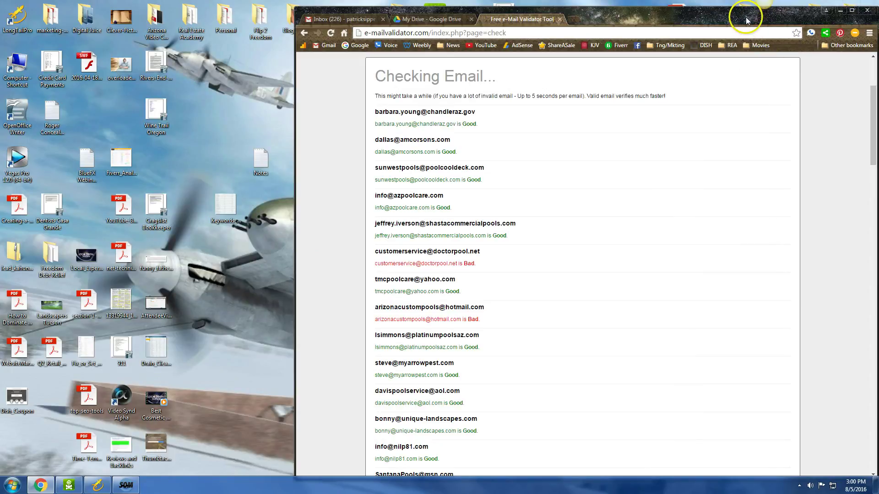
pyautogui.moveTo(745, 17); pyautogui.dragTo(584, 17)
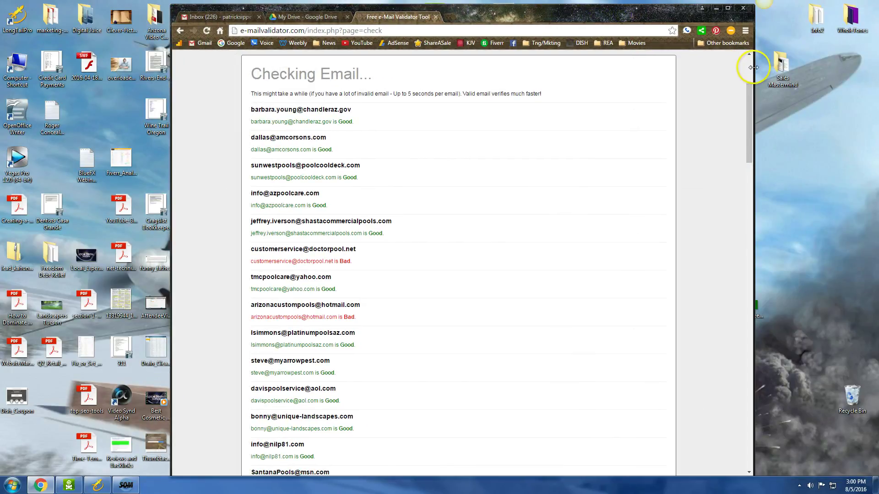
pyautogui.moveTo(753, 66); pyautogui.dragTo(352, 89)
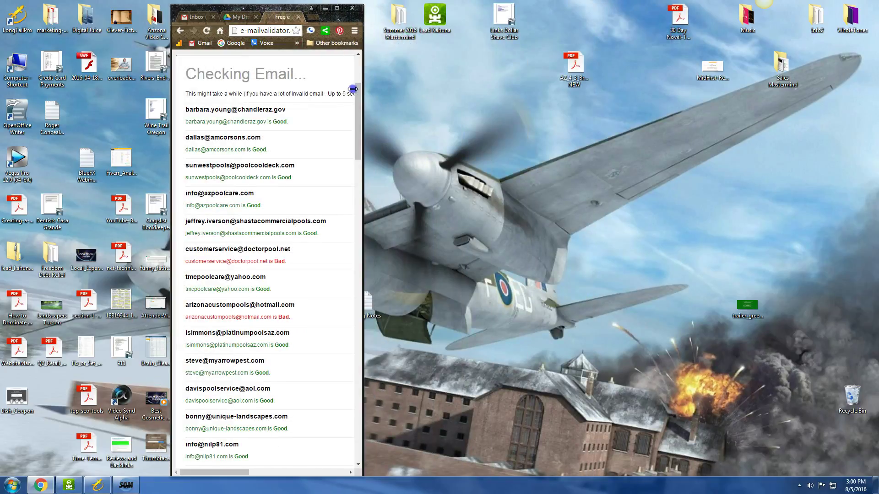
pyautogui.click(68, 486)
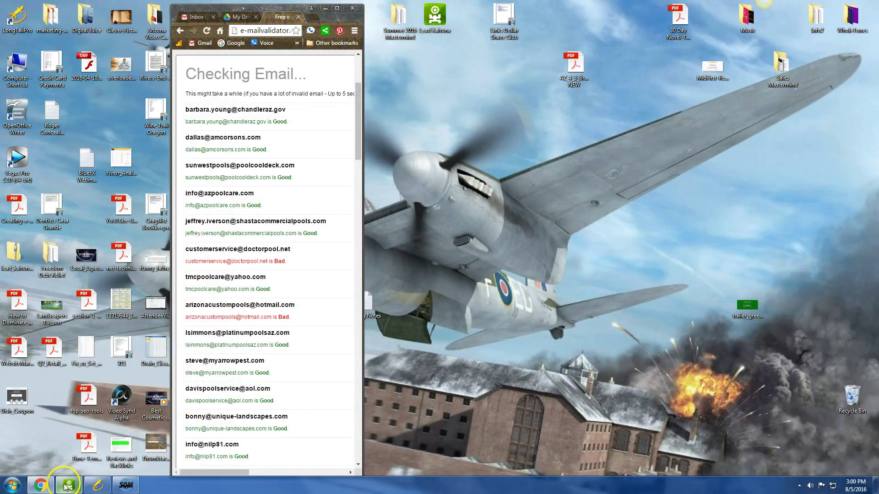
pyautogui.moveTo(301, 17); pyautogui.dragTo(360, 31)
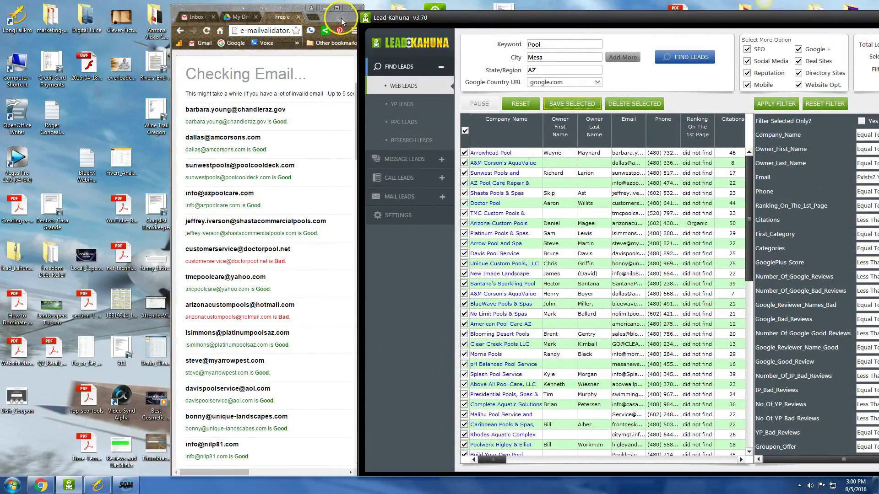
pyautogui.moveTo(341, 22); pyautogui.dragTo(273, 26)
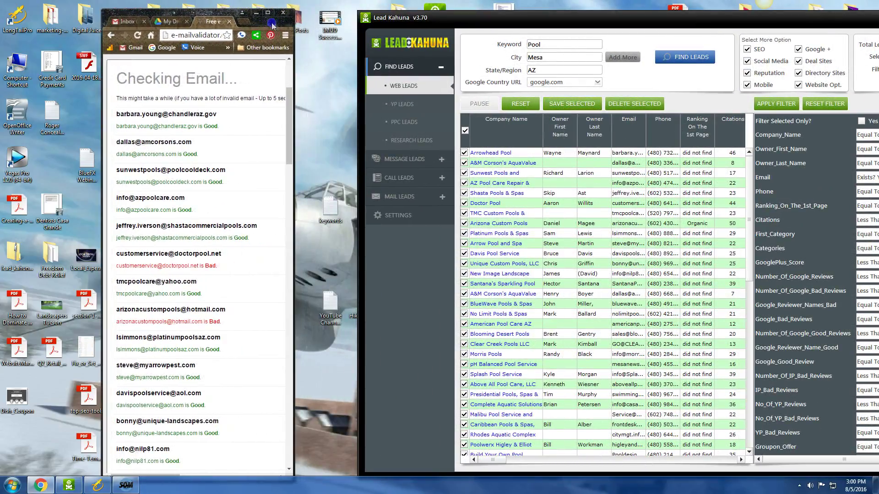
pyautogui.moveTo(469, 18); pyautogui.dragTo(410, 20)
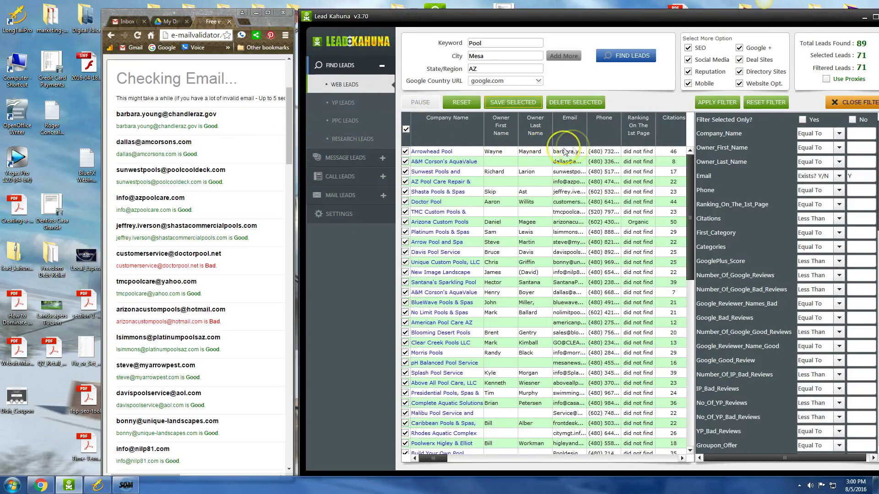
# Step: Widen Lead Kahuna's Email column so full addresses are visible
pyautogui.moveTo(587, 130); pyautogui.dragTo(642, 130)
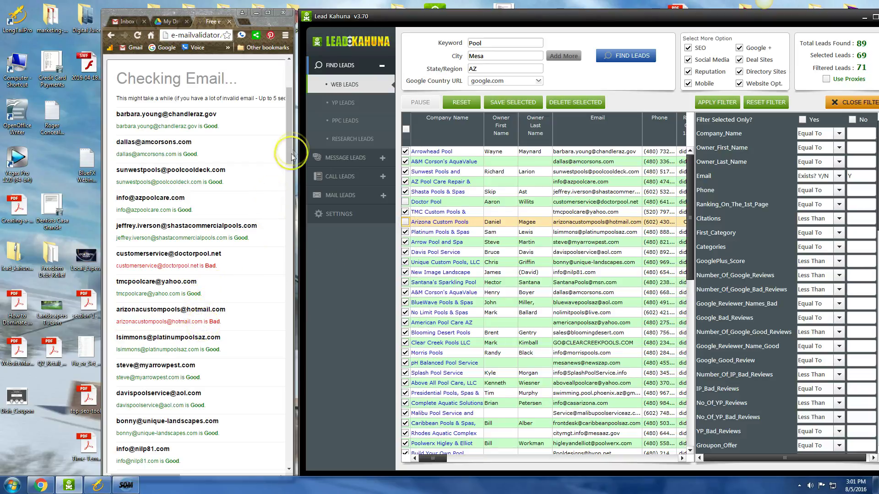
pyautogui.moveTo(288, 148); pyautogui.dragTo(283, 195)
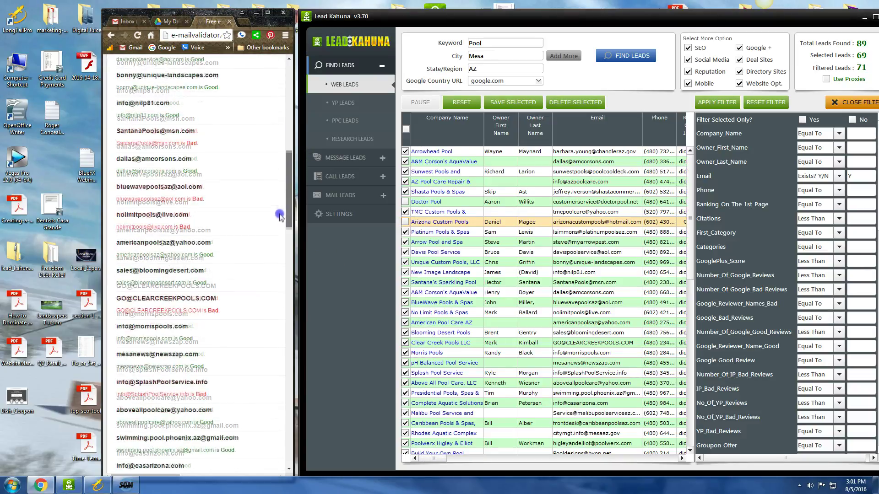
pyautogui.moveTo(282, 194); pyautogui.dragTo(280, 120)
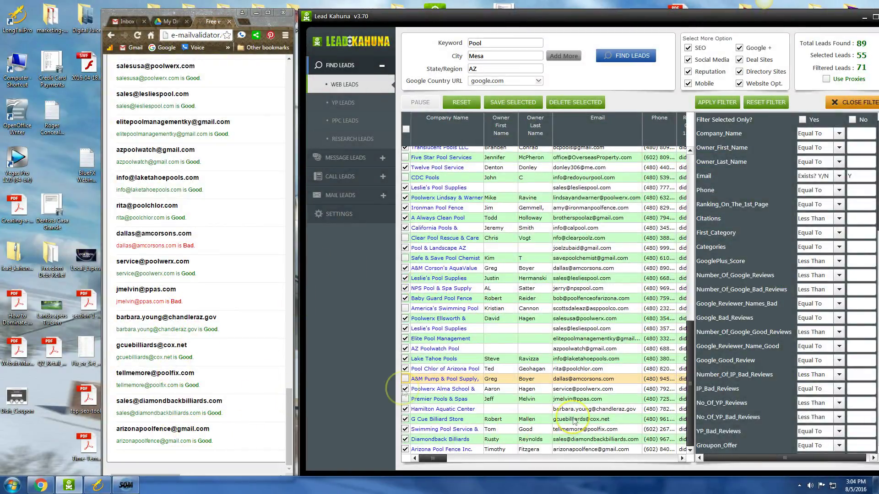
pyautogui.moveTo(288, 417); pyautogui.dragTo(290, 96)
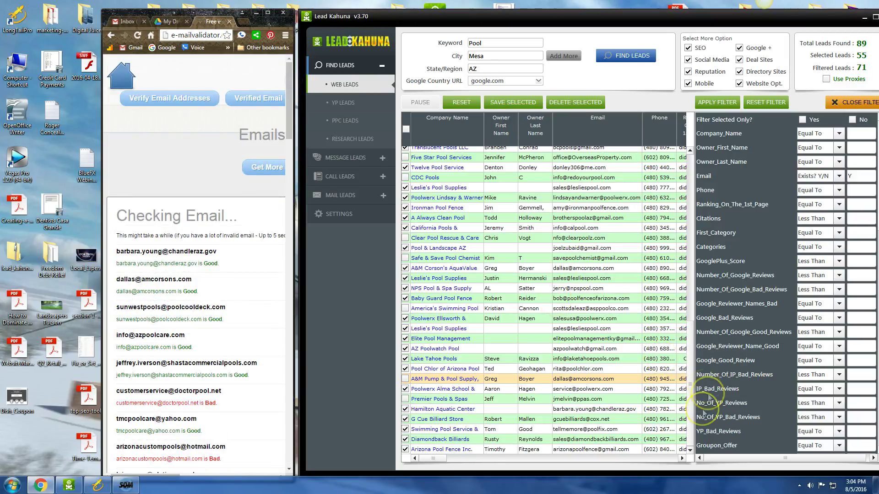
pyautogui.moveTo(690, 419); pyautogui.dragTo(690, 223)
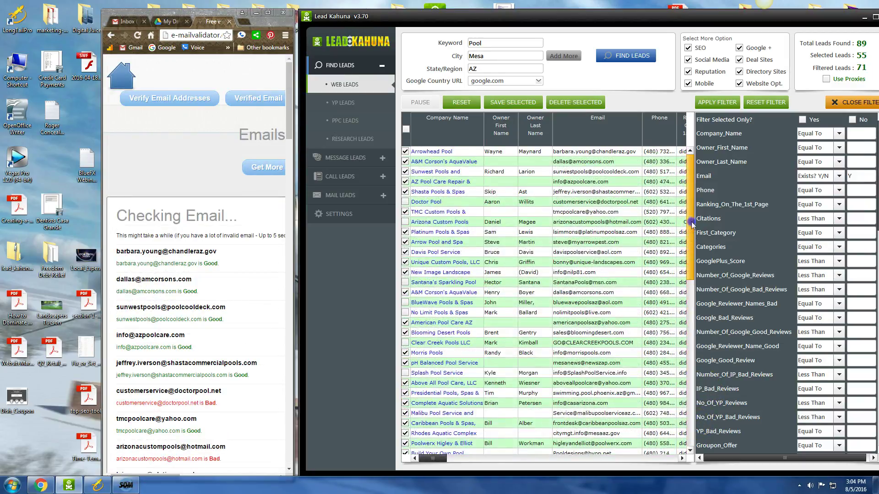
pyautogui.moveTo(852, 14); pyautogui.dragTo(791, 17)
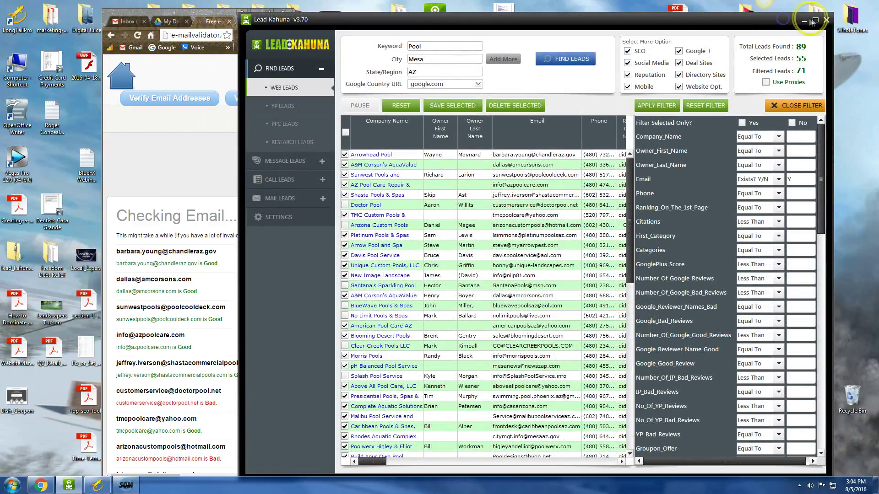
# Step: Maximize Lead Kahuna and open the Save Leads dialog for the 55 selected leads
pyautogui.click(813, 22)
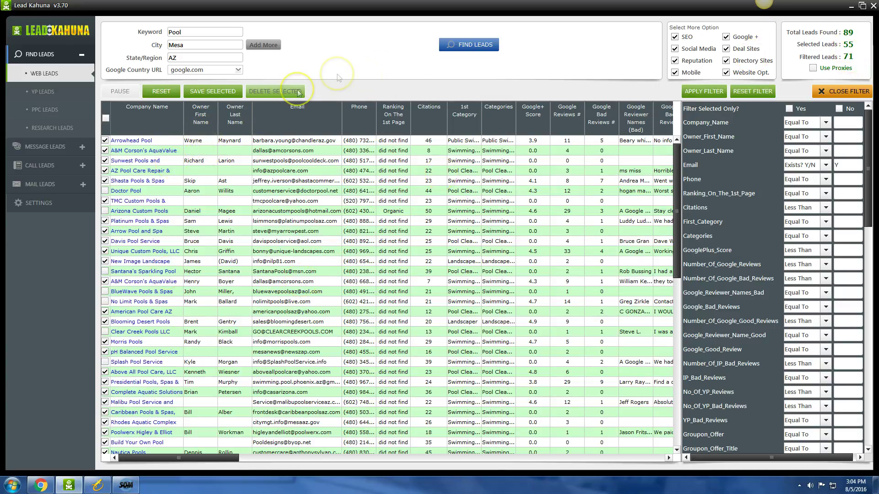
pyautogui.click(218, 91)
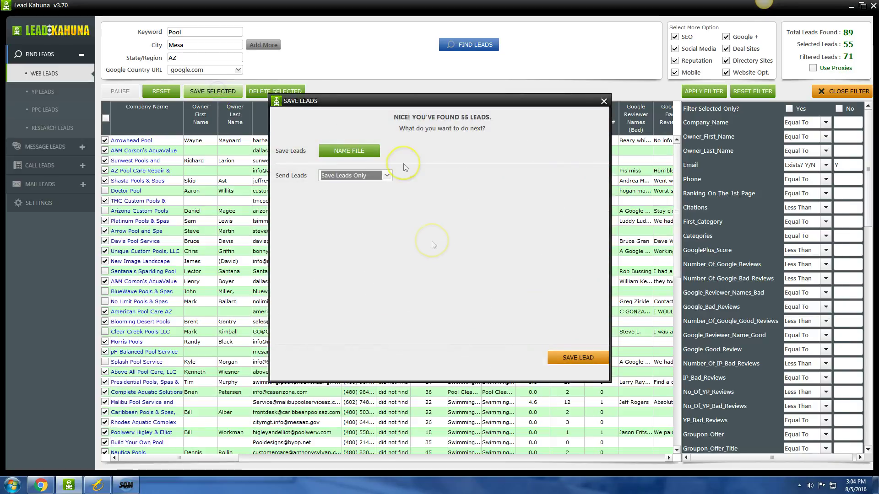